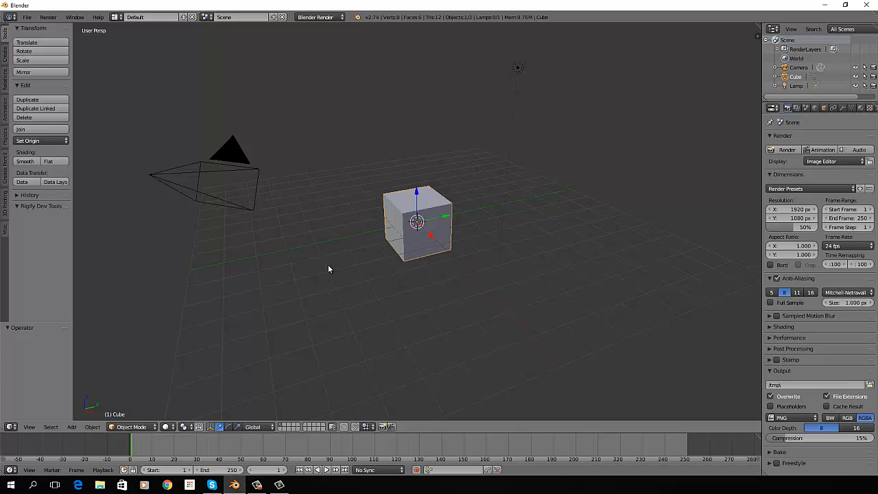
Step: Deselect everything and append the object Suzanne.001 from the Object folder of MonkeyMirror.blend
key(a)
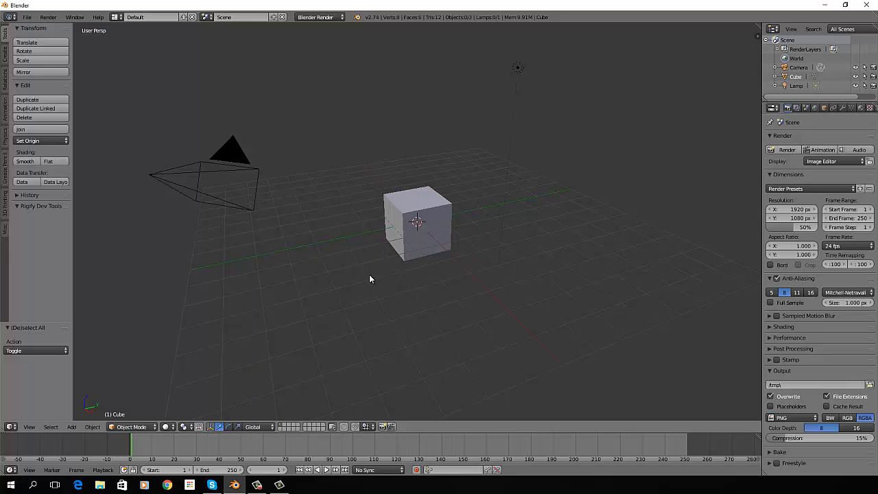
click(27, 18)
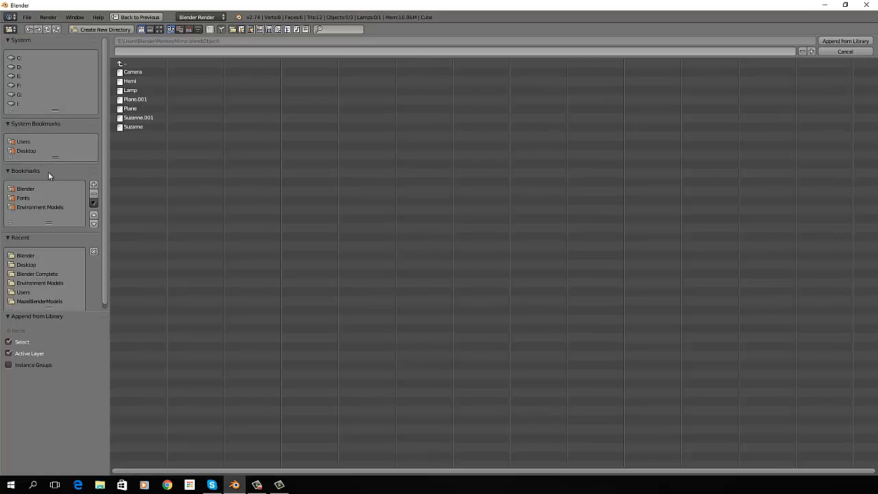
click(26, 189)
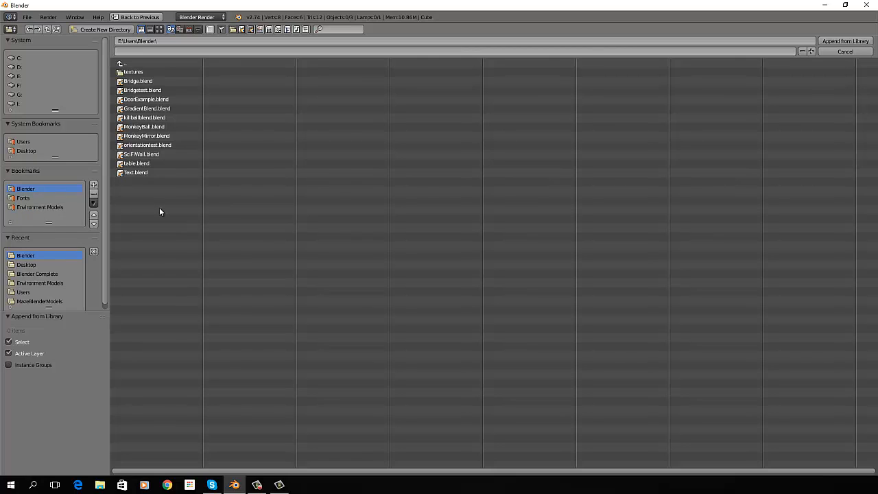
click(145, 136)
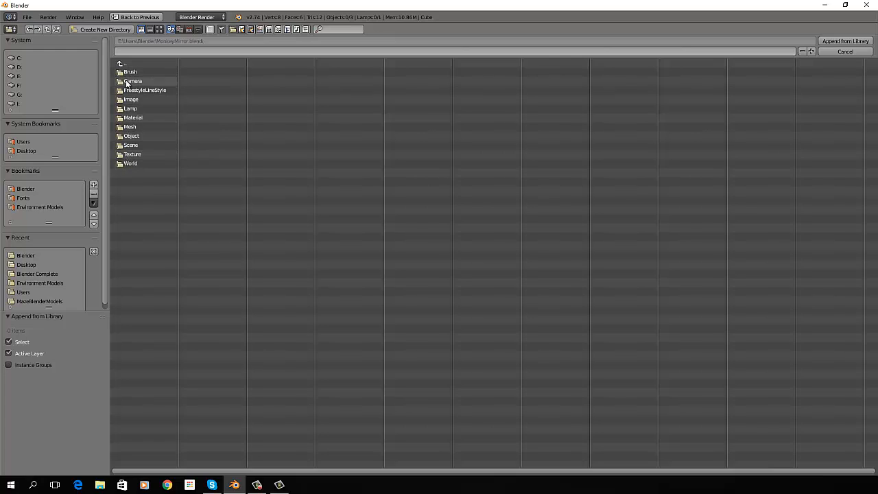
click(137, 136)
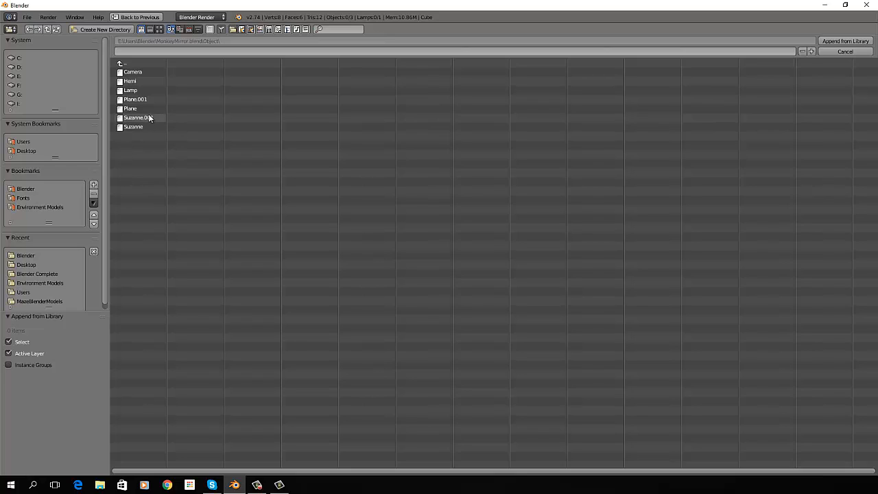
click(145, 121)
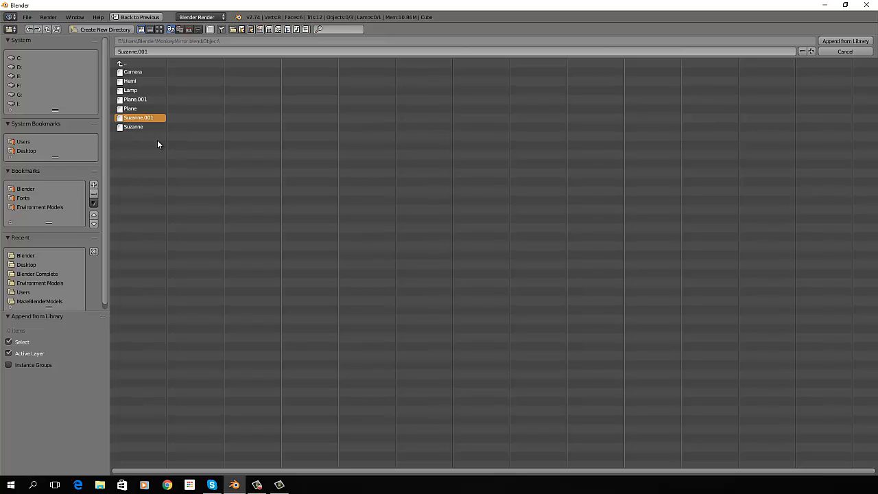
click(846, 42)
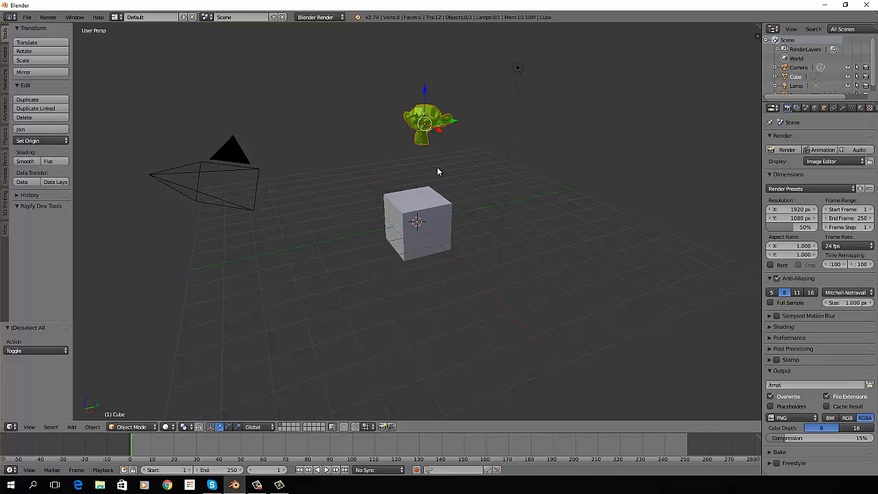
Step: Render the scene to check the appended monkey, and enlarge the outliner to list all scene objects
key(F12)
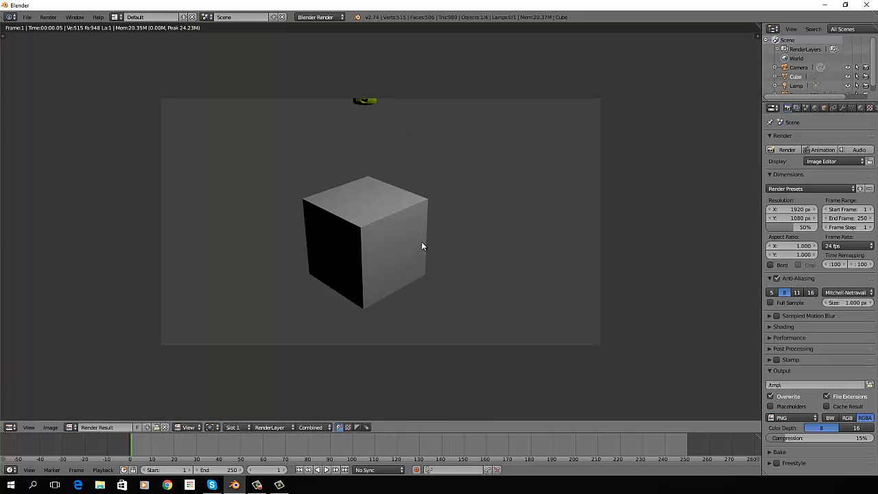
key(Escape)
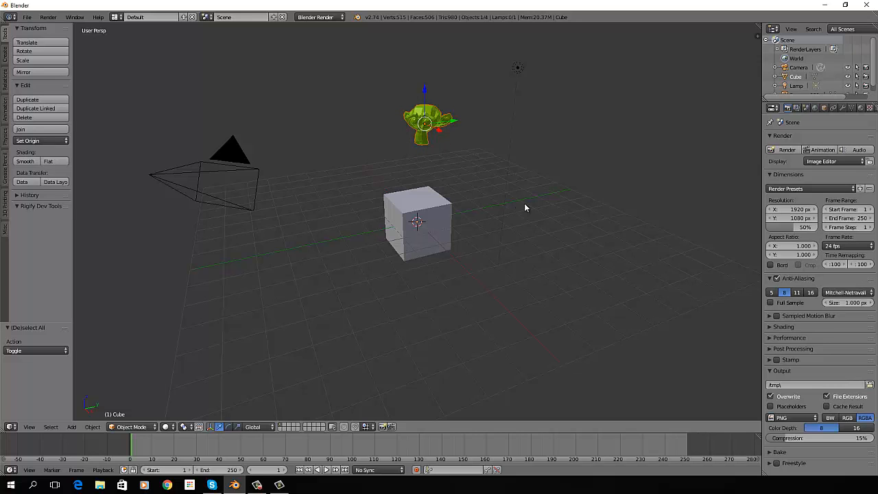
drag(806, 101, 805, 132)
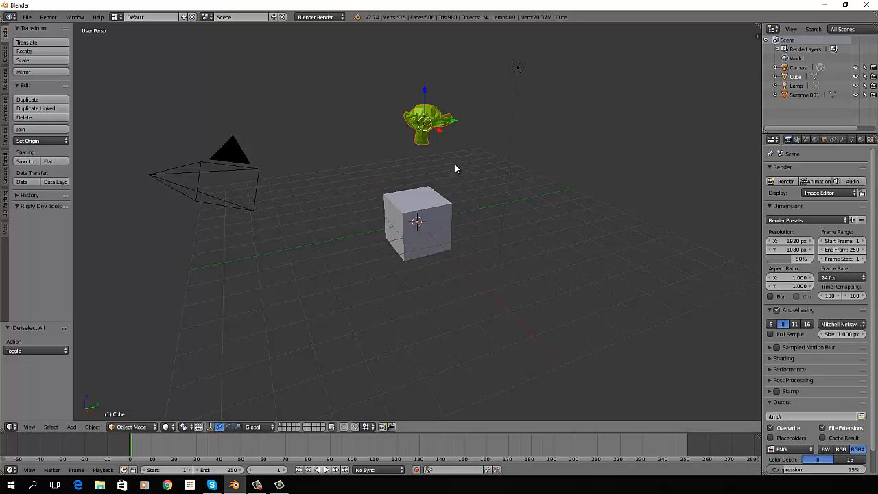
key(Tab)
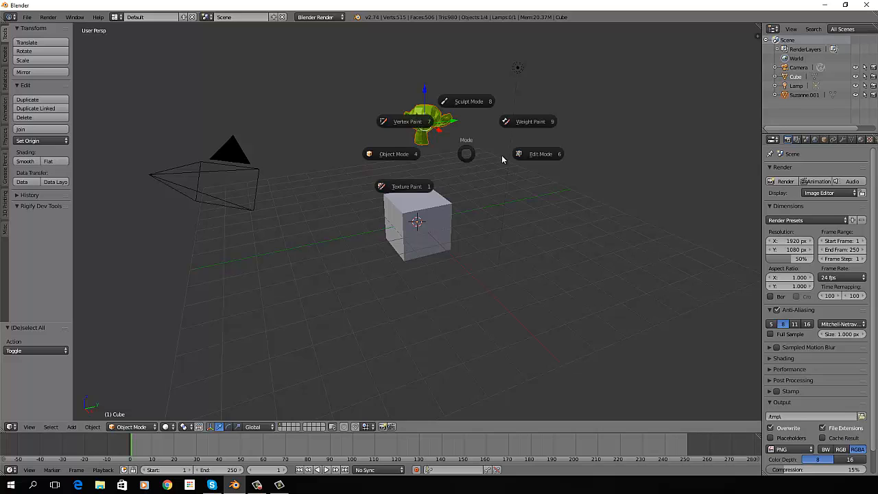
click(543, 154)
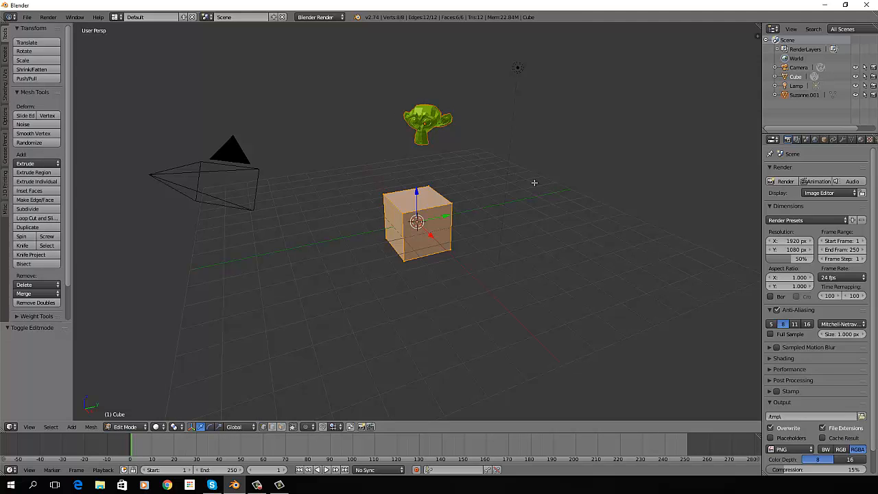
key(Tab)
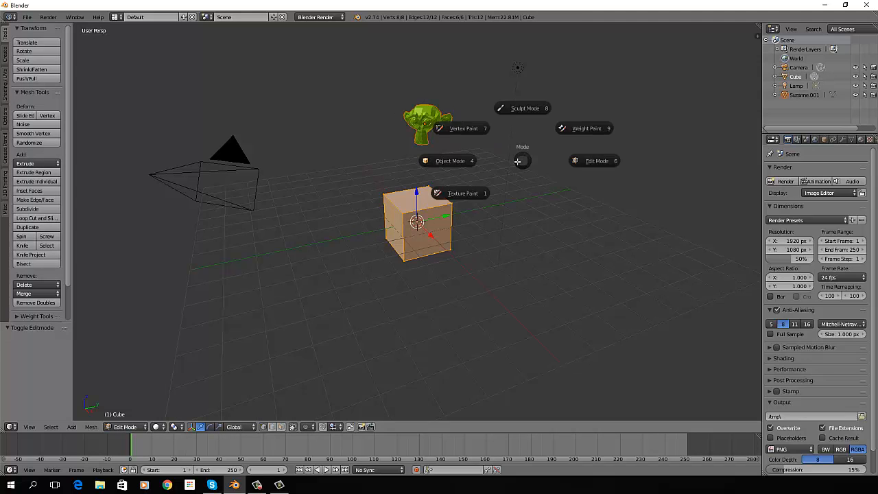
click(470, 167)
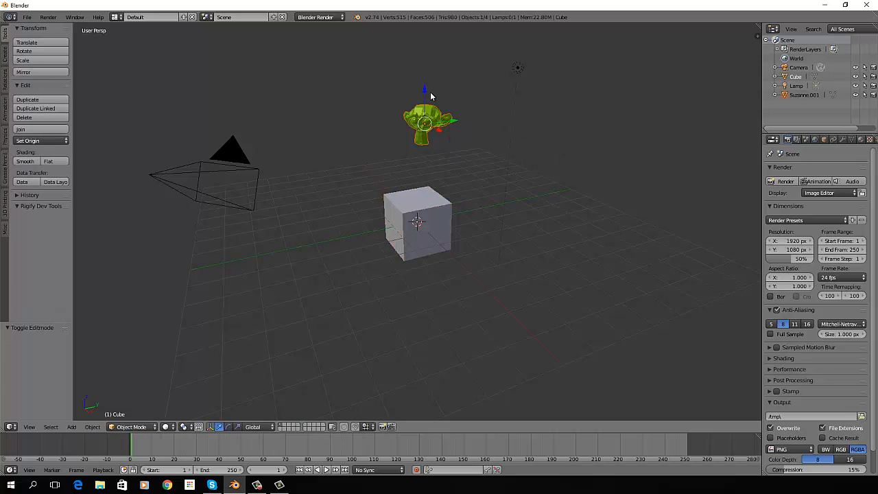
Step: In Edit Mode, raise a vertex on top of the green monkey's head by about 0.457 along Z, and return to Object Mode
right_click(432, 118)
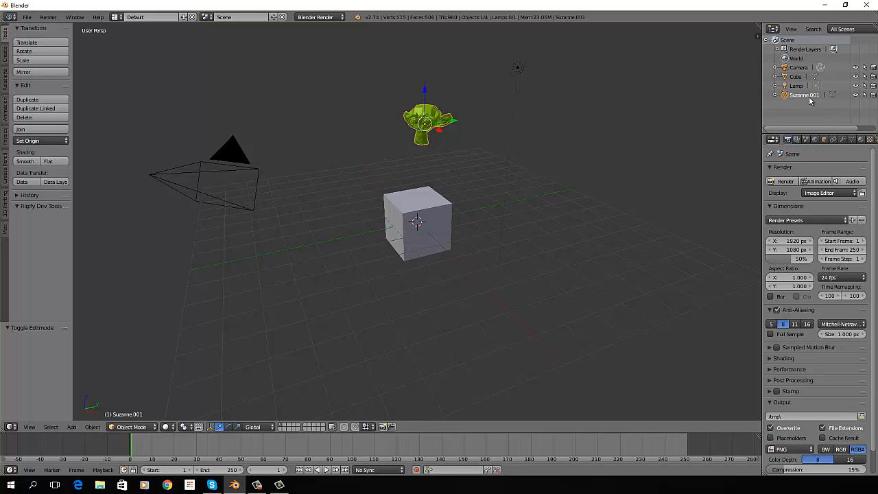
key(Tab)
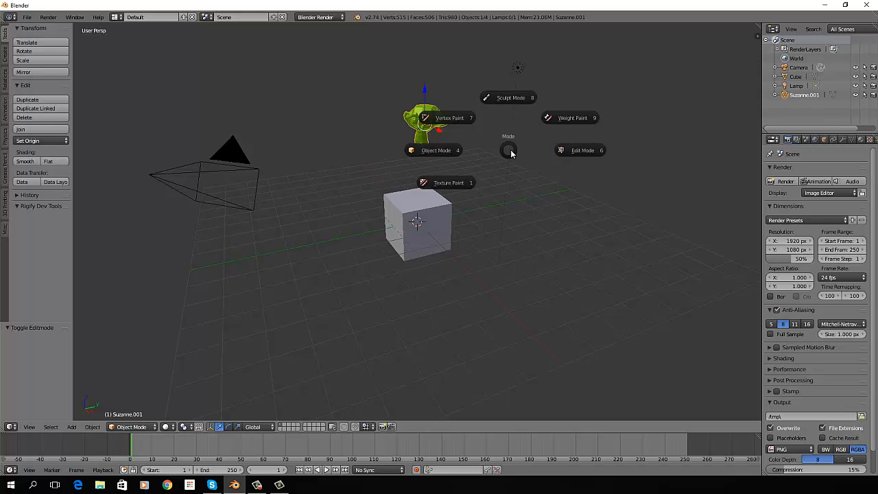
click(580, 149)
scroll(453, 154, up, 5)
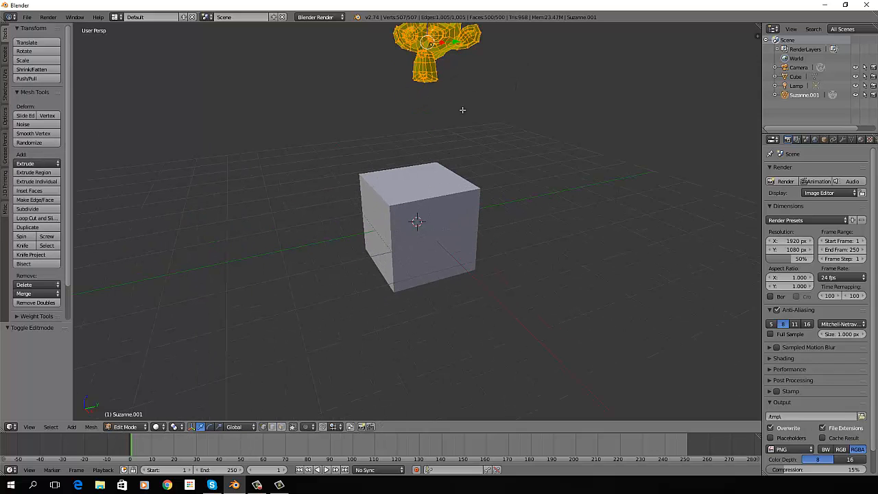
middle_drag(463, 124, 449, 203)
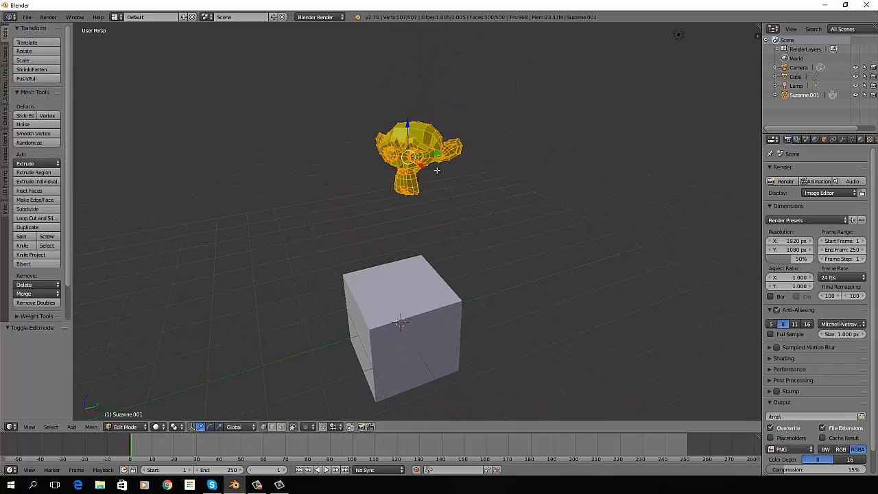
right_click(408, 126)
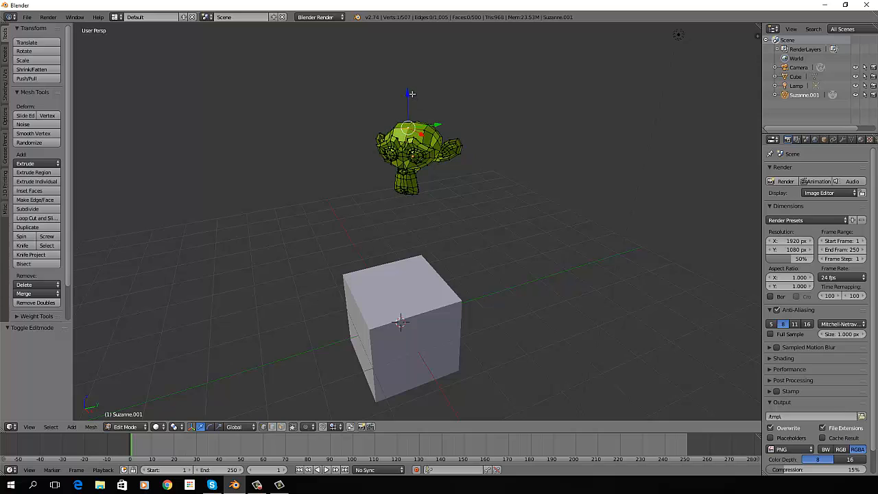
drag(408, 95, 405, 70)
scroll(452, 219, down, 3)
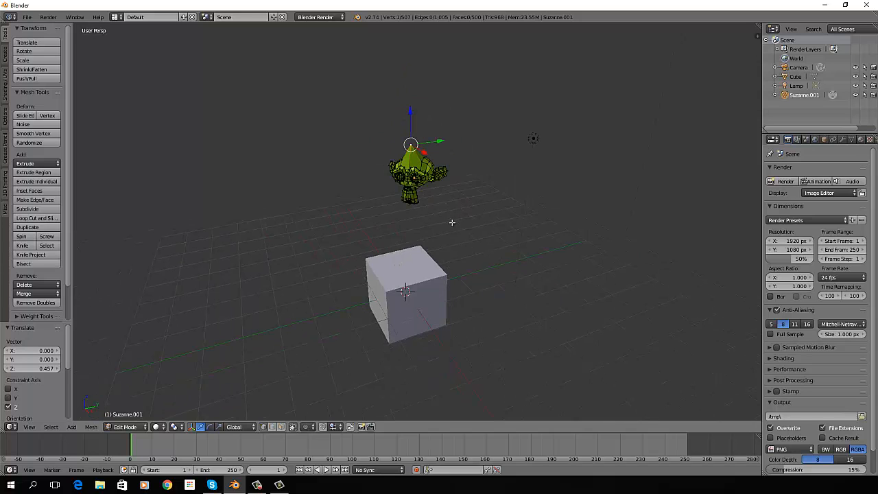
middle_drag(450, 222, 454, 213)
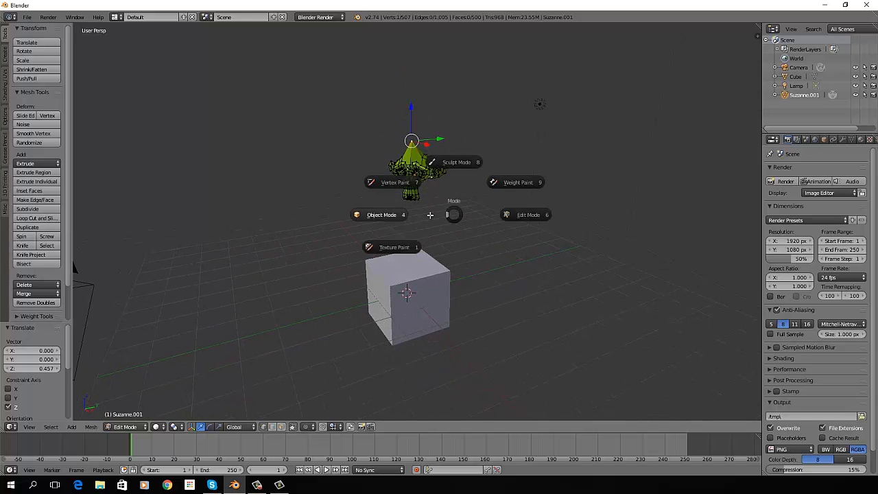
click(394, 218)
Step: Save the scene as appendlionk.blend in the Blender folder
click(26, 17)
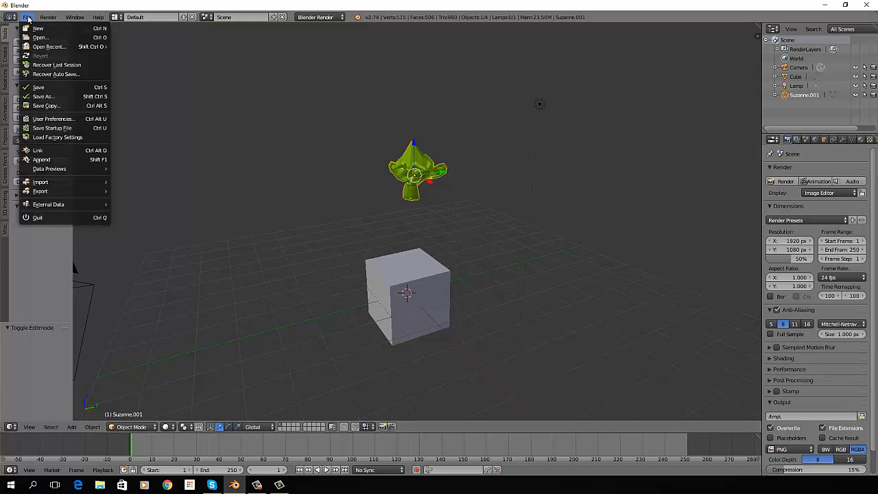
click(40, 96)
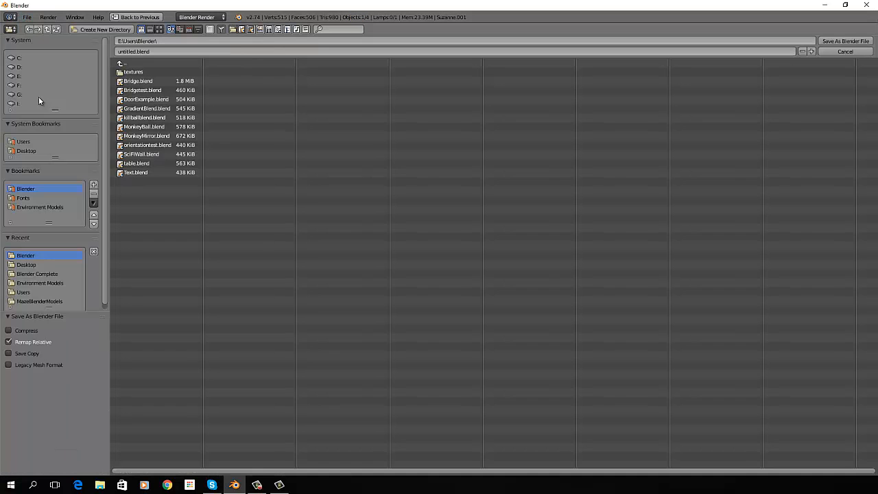
double_click(133, 52)
text(appendionic)
click(847, 41)
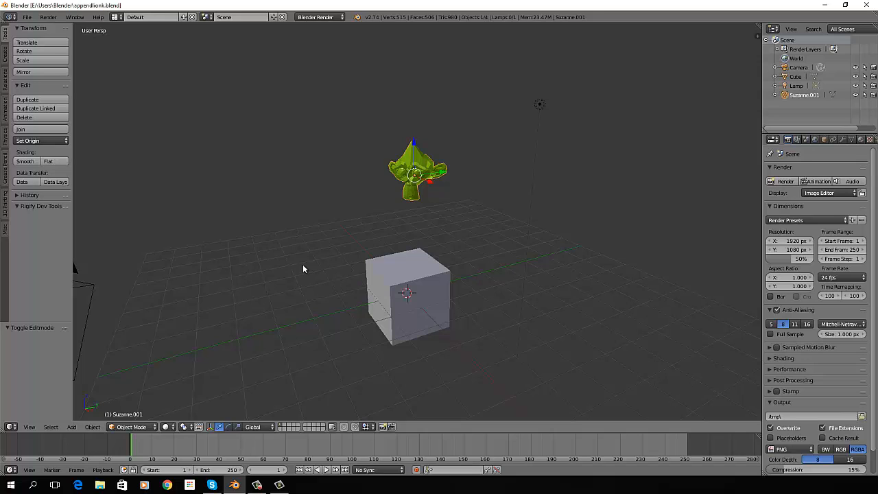
Step: Link the object Suzanne from the Object folder of MonkeyMirror.blend into the scene
click(27, 18)
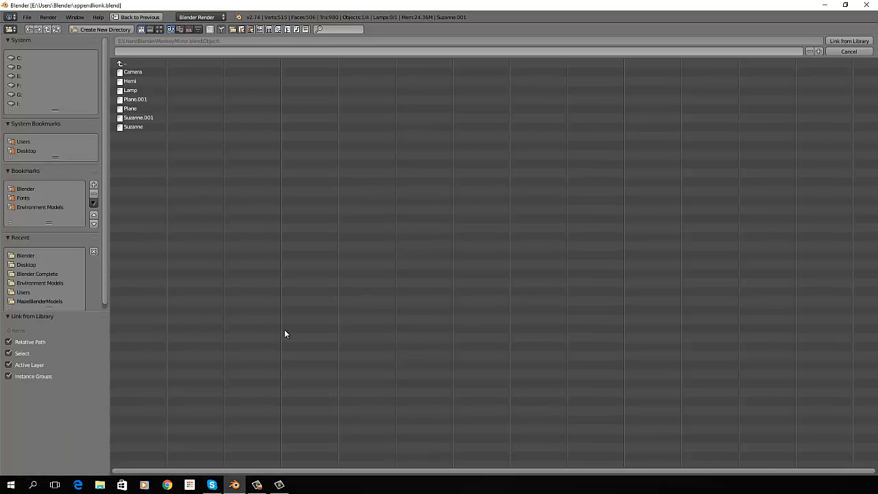
click(134, 127)
click(849, 41)
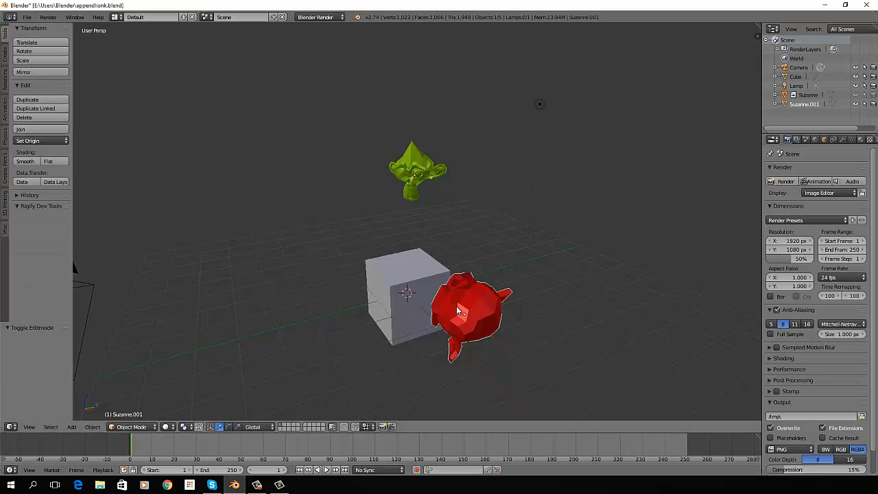
mouse_move(450, 312)
middle_down()
mouse_move(491, 312)
mouse_move(446, 310)
middle_up()
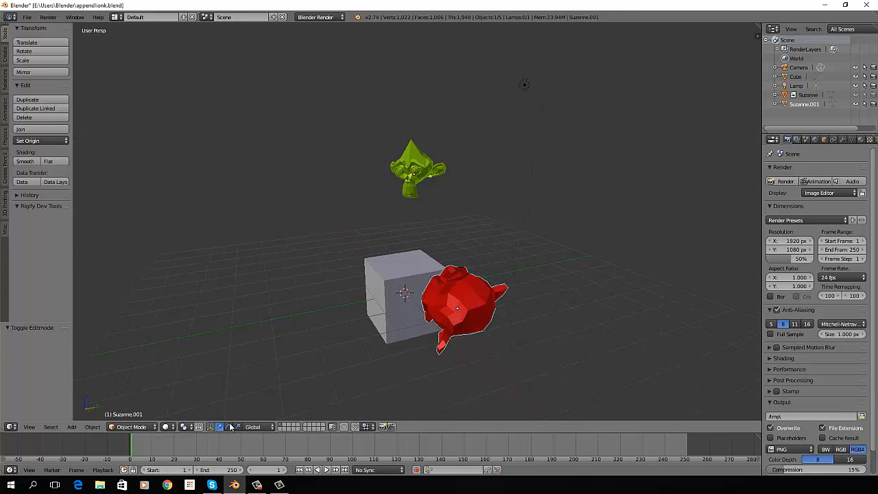
Step: Try to enter Edit Mode on the linked red monkey
right_click(466, 300)
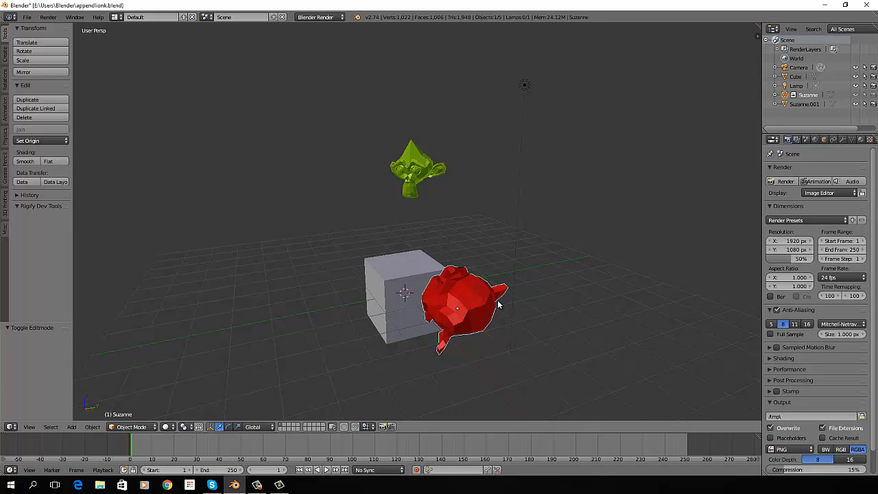
key(Tab)
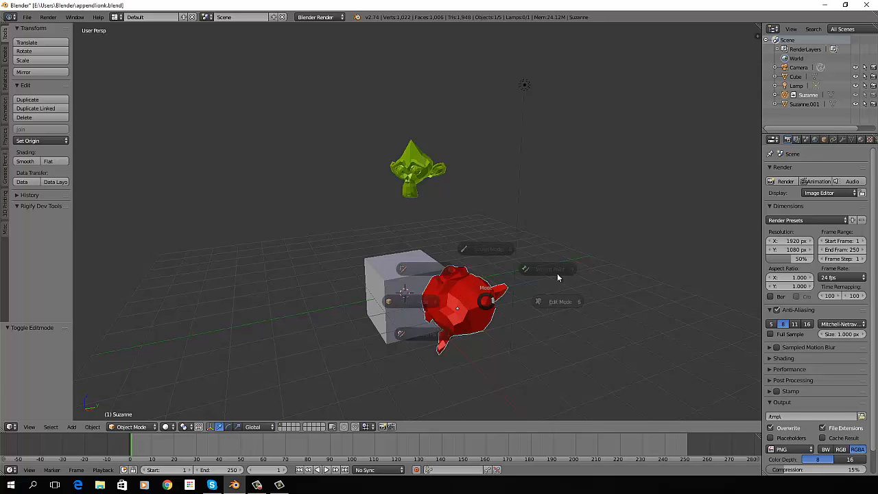
click(532, 347)
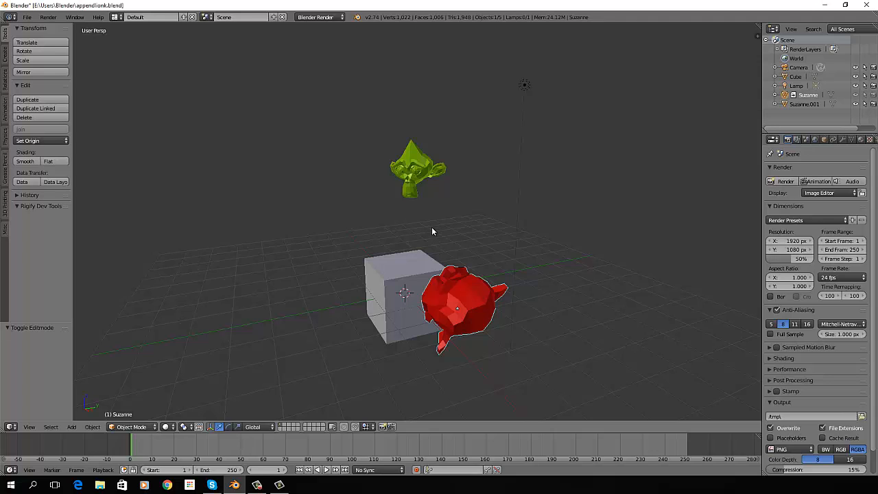
Step: Select the green monkey and save the current file
right_click(421, 173)
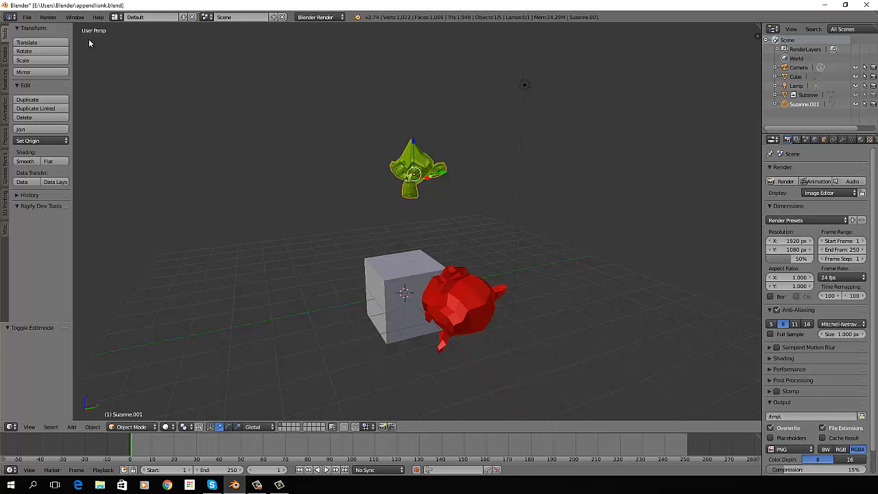
click(28, 17)
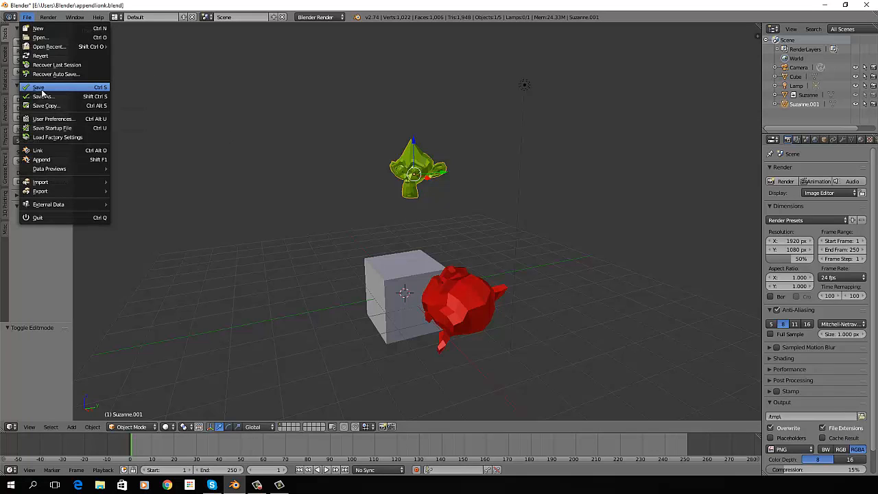
click(39, 88)
Step: Open the recent file MonkeyMirror.blend and view its two monkeys around the blue plane
click(27, 17)
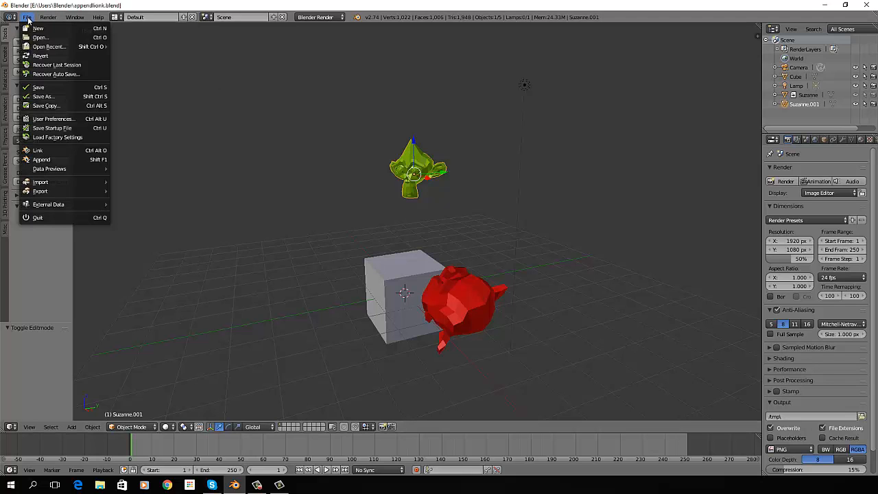
mouse_move(69, 46)
click(146, 56)
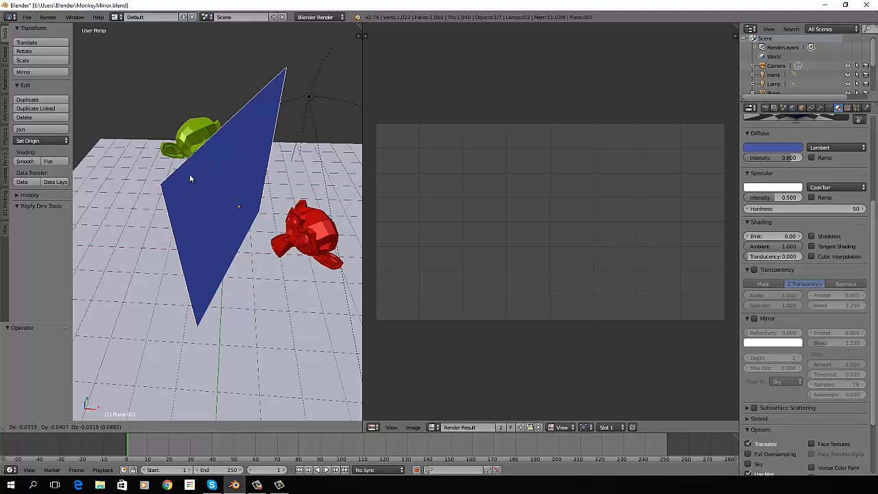
middle_drag(148, 174, 182, 142)
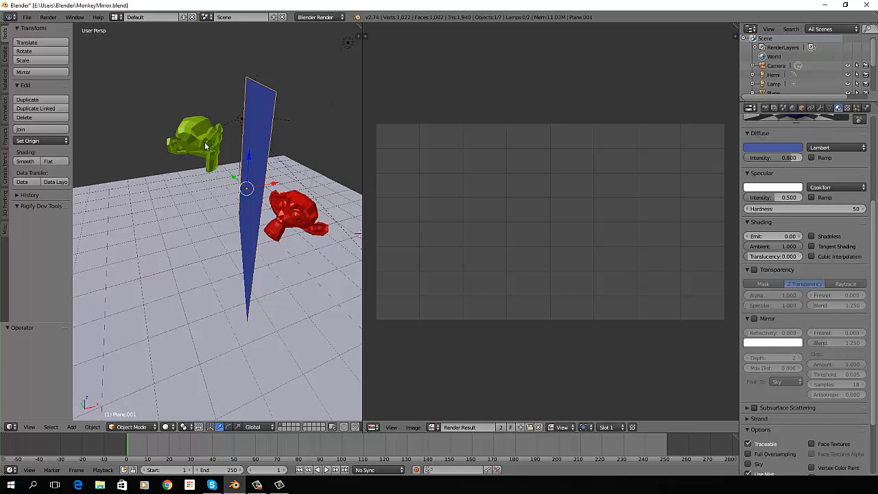
Step: Raise the green monkey about 0.098 along the Z axis and scale it up uniformly by a factor of about 2.239
right_click(204, 146)
key(g)
key(z)
click(191, 100)
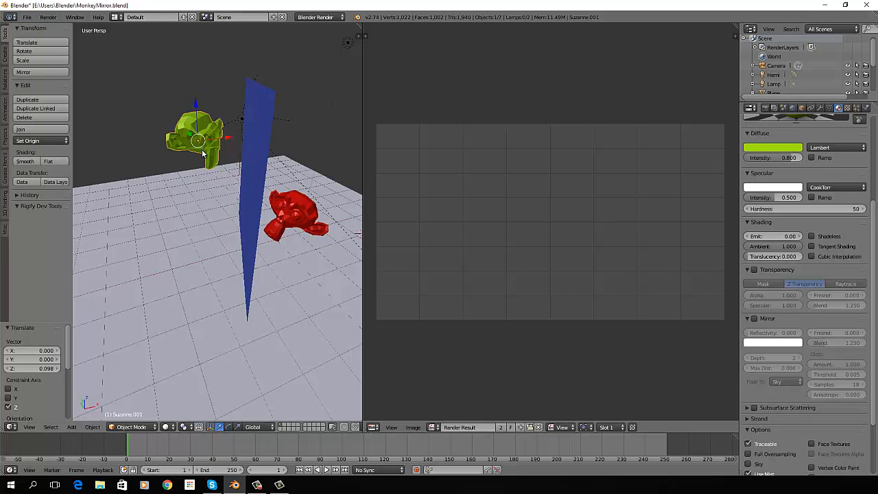
key(s)
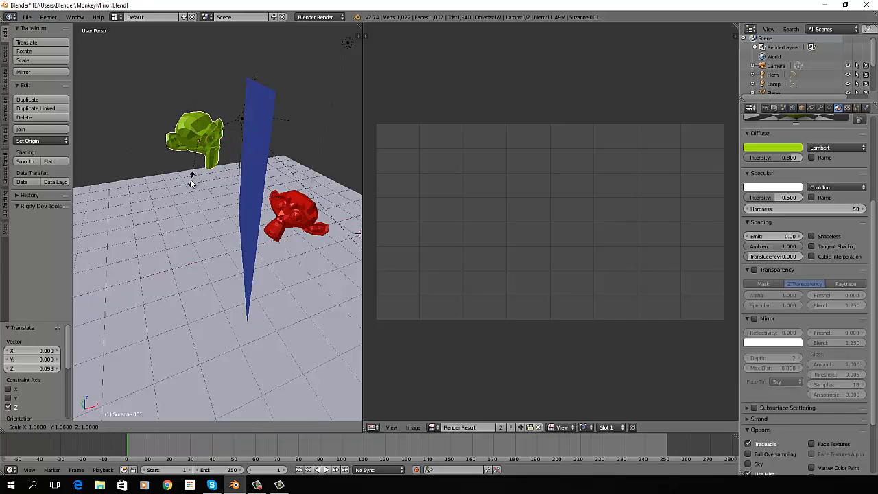
click(182, 229)
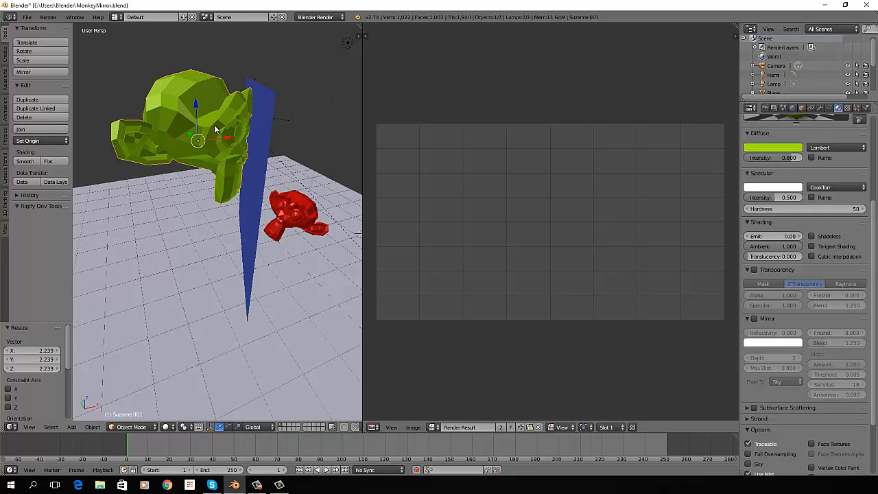
Step: Save the changes to MonkeyMirror.blend and reopen the recent file appendlionk.blend
click(26, 17)
click(45, 91)
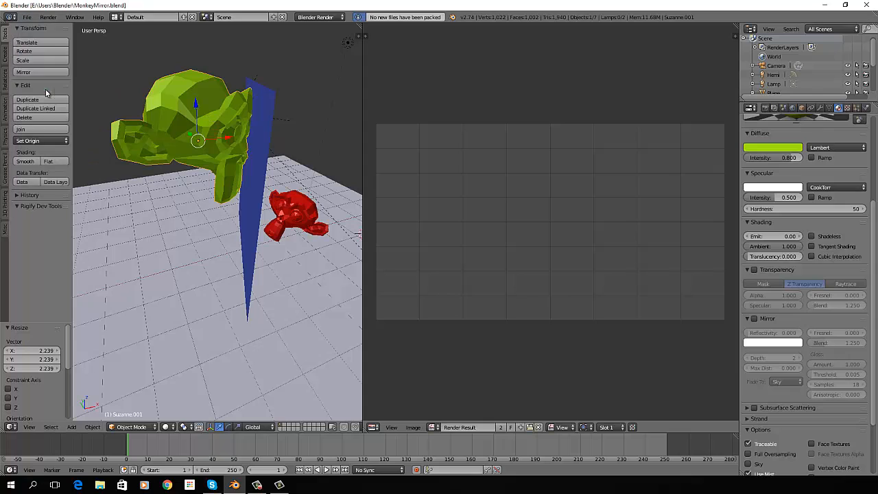
click(27, 17)
mouse_move(36, 47)
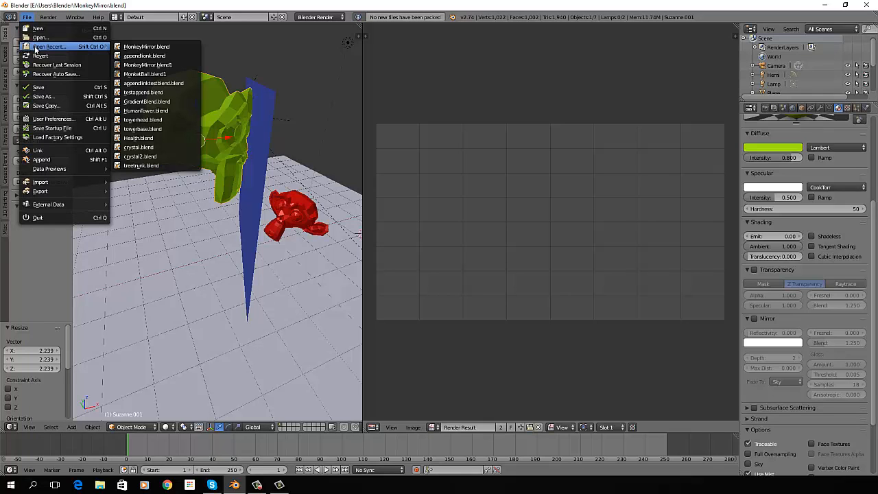
click(141, 56)
Step: Select the linked red monkey and examine it next to the cube and the green monkey
middle_drag(394, 235, 429, 249)
right_click(472, 283)
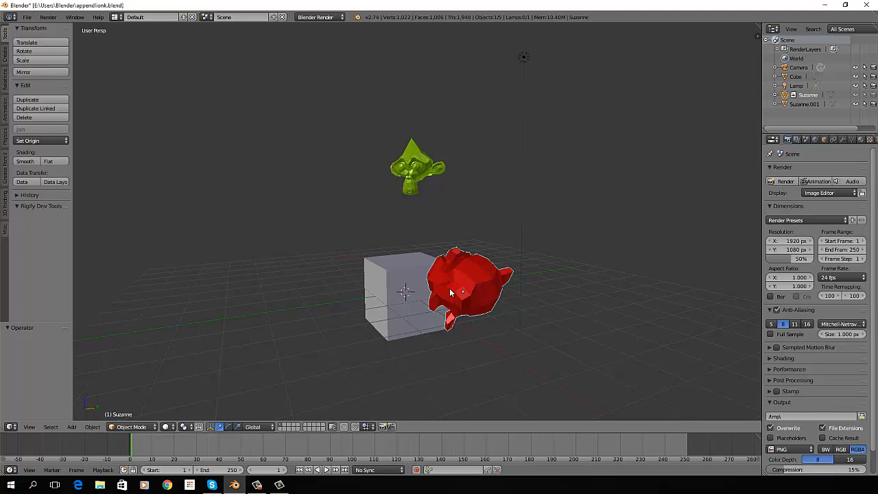
middle_drag(455, 291, 451, 317)
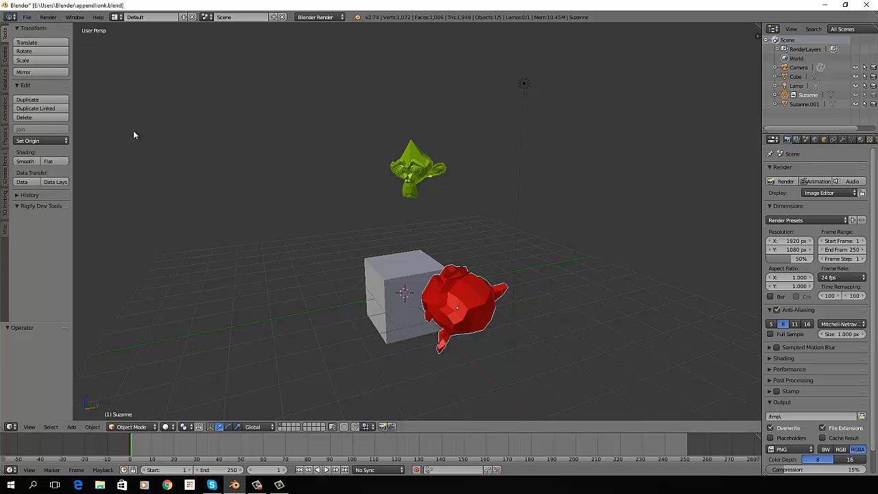
Step: Assign the linked material red to the cube in place of its default material
right_click(384, 266)
middle_drag(384, 268, 347, 284)
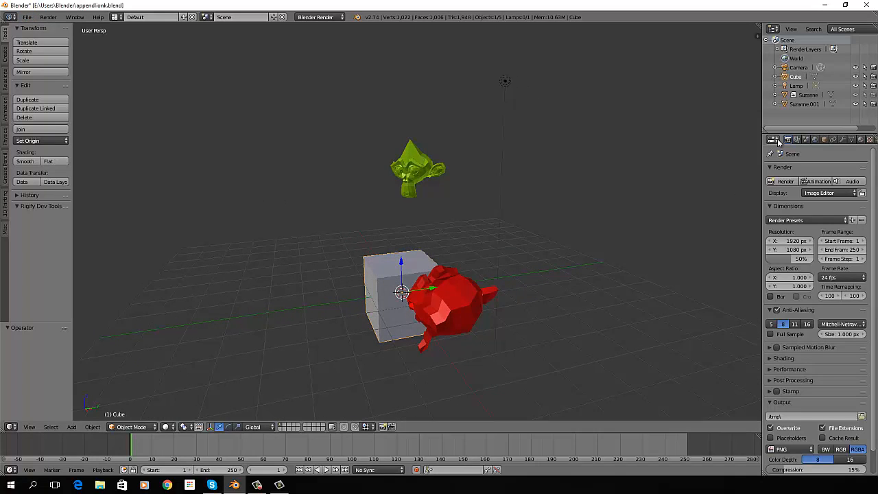
click(860, 139)
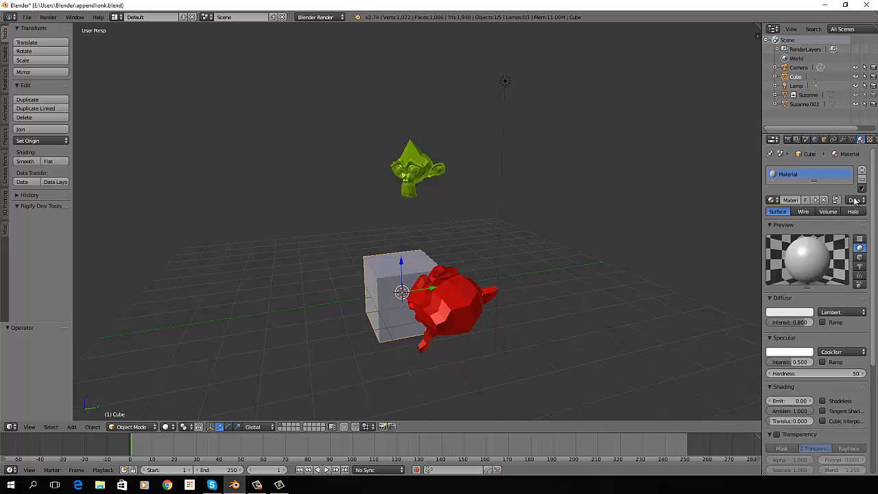
click(771, 199)
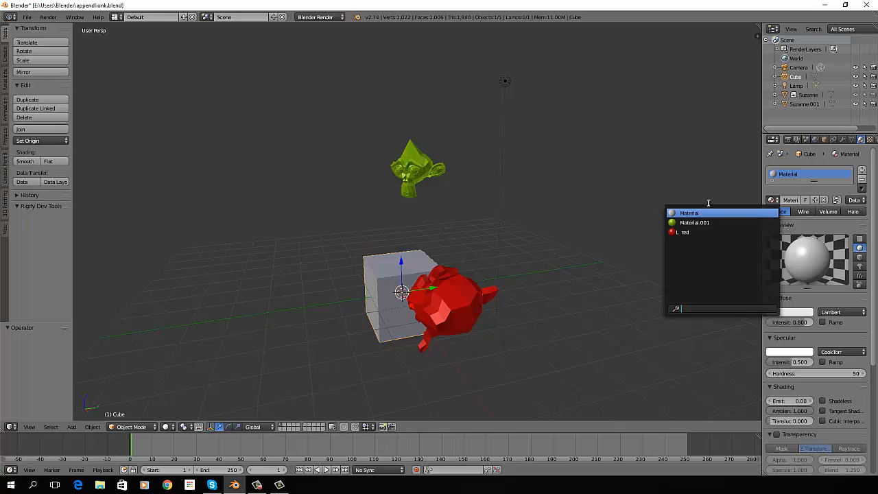
click(689, 232)
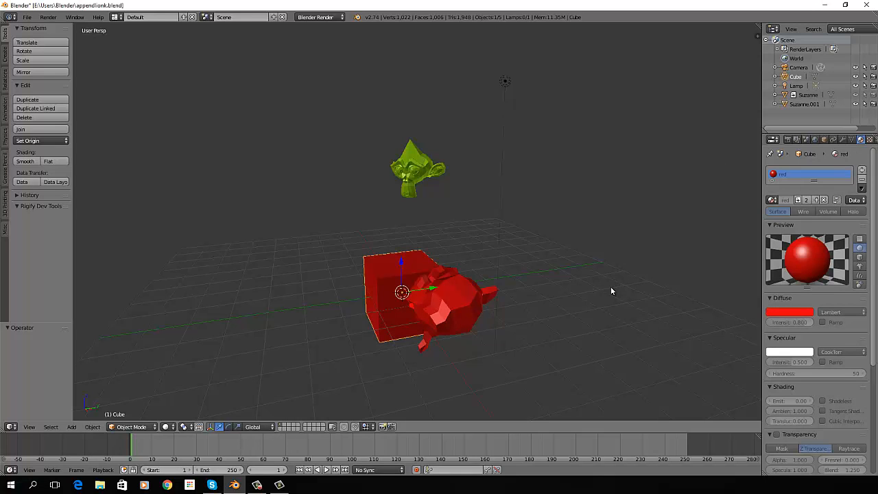
Step: Inspect the cube from another angle and check the texture slots and settings of its red material
middle_drag(560, 295, 575, 277)
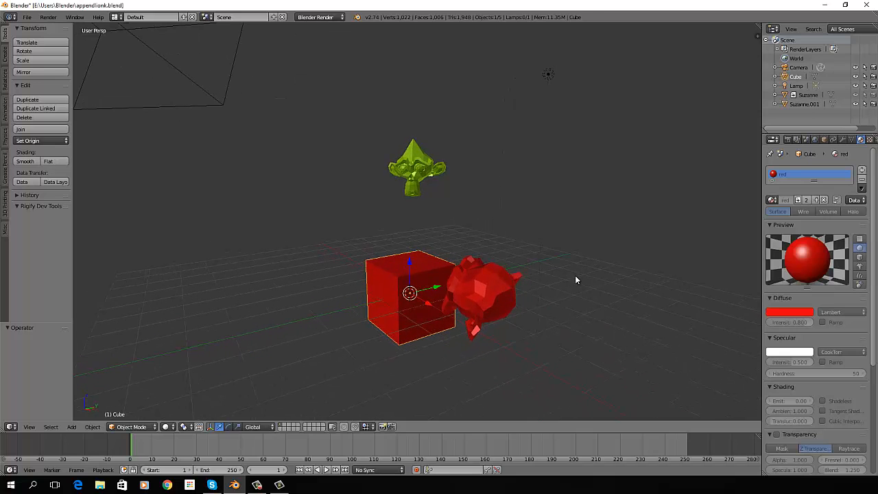
click(869, 139)
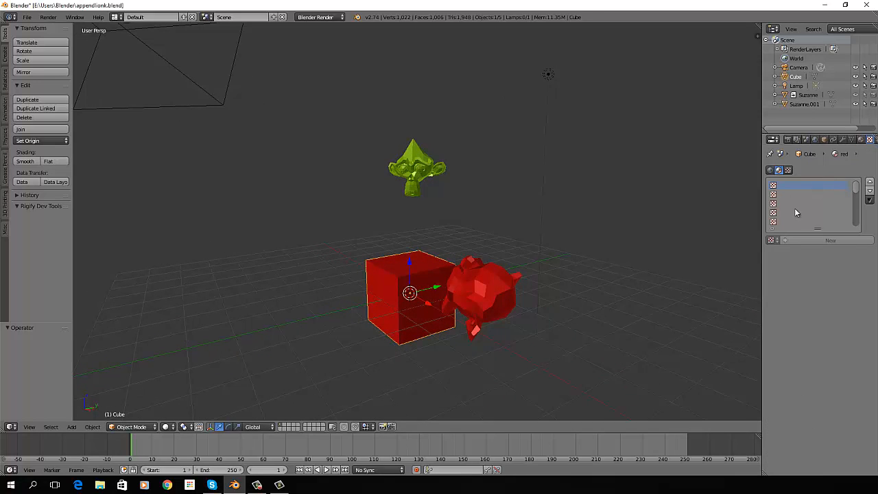
click(860, 140)
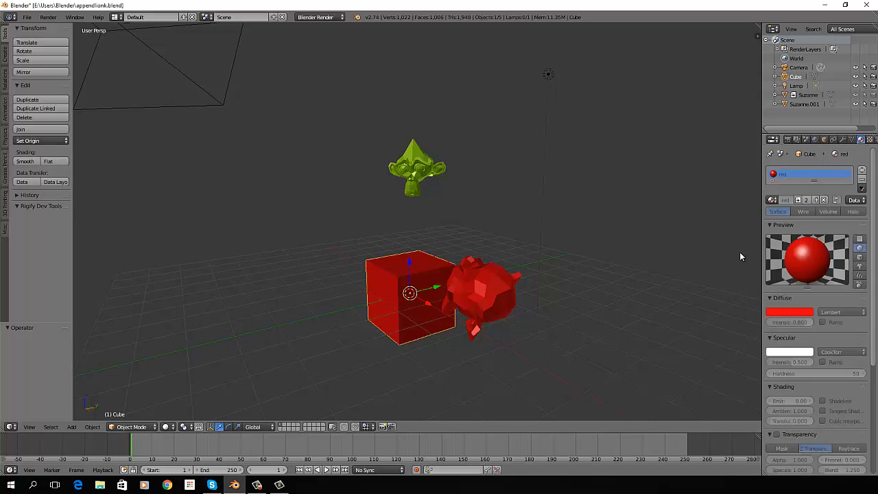